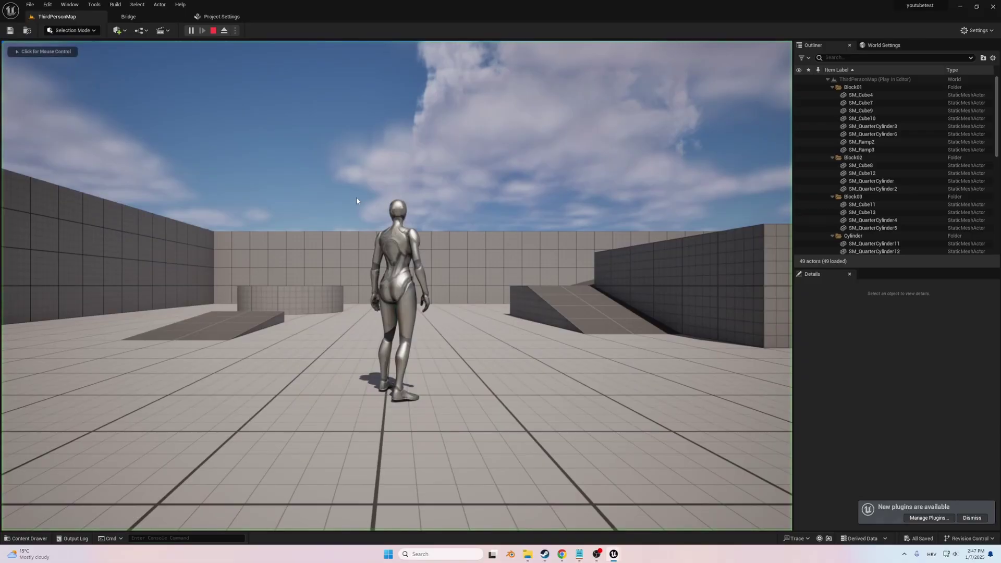
Play-test the third-person level by running the mannequin up the ramp, over the blocks and past the blue cubes, jumping along the way
click(357, 200)
key(w)
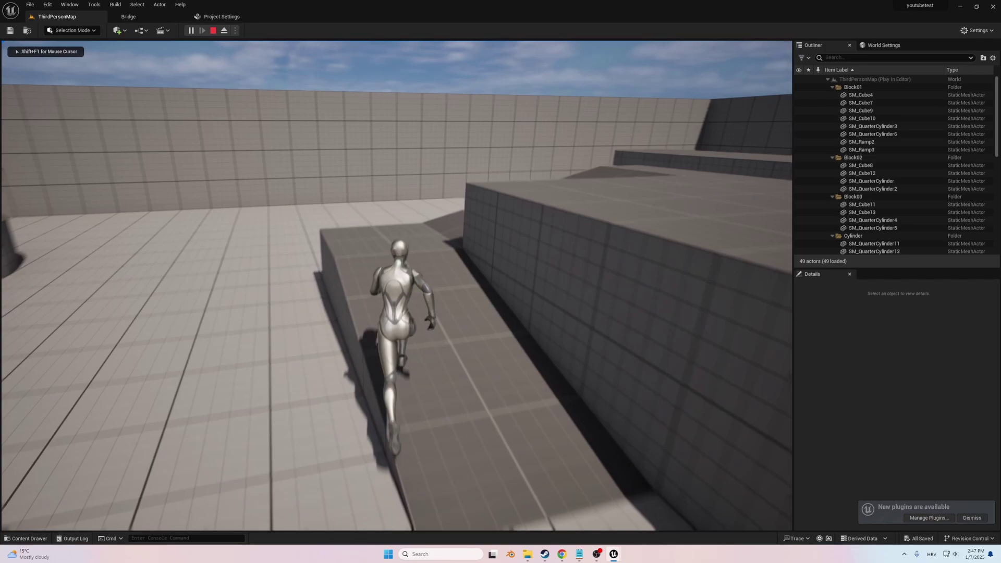
key(space)
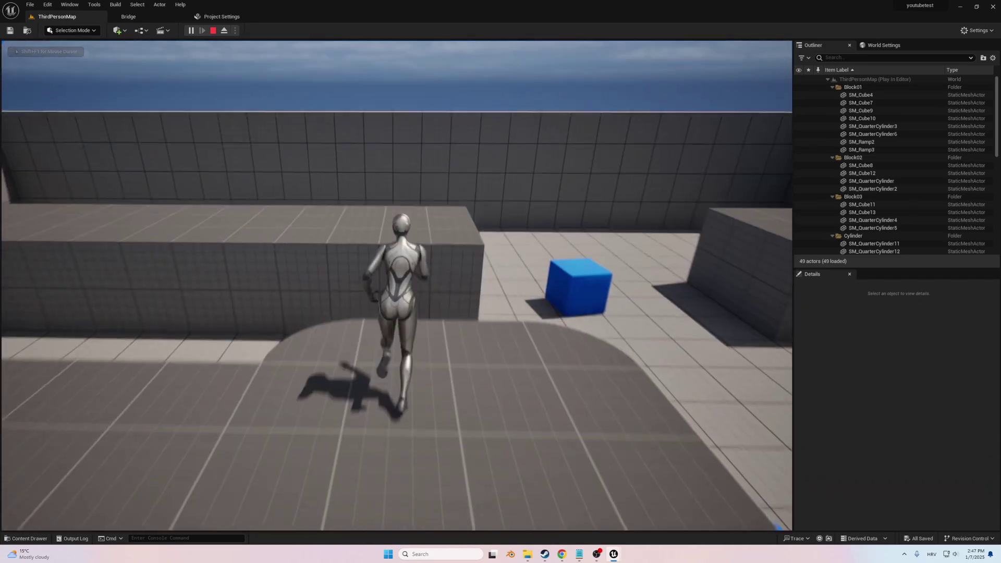
key(w)
key(space)
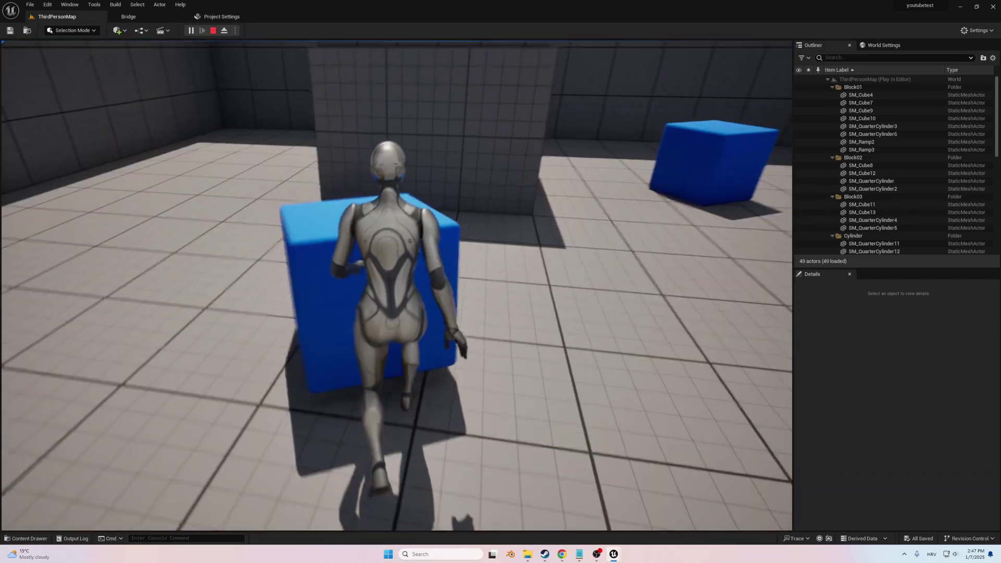
key(w)
key(space)
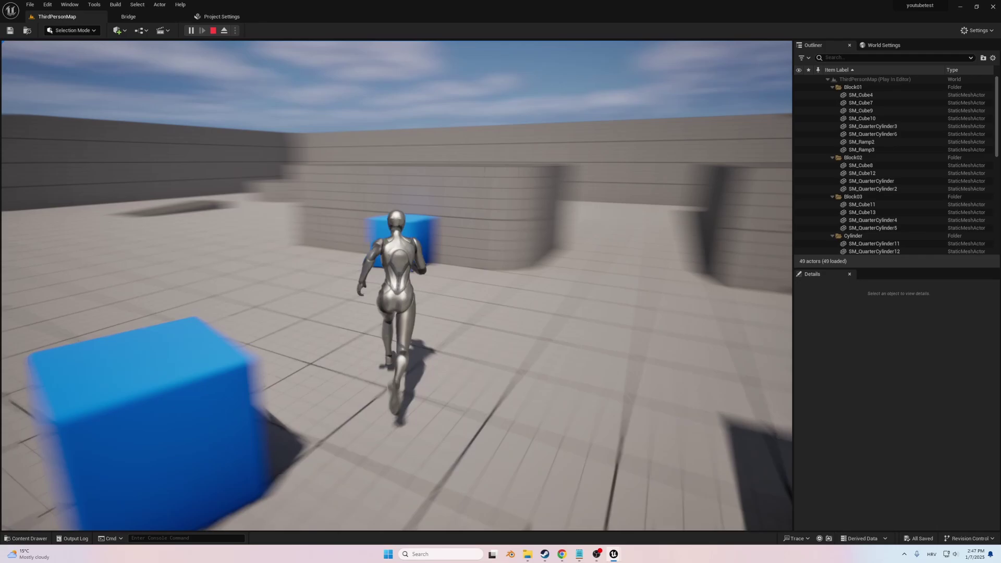
key(w)
key(space)
key(space)
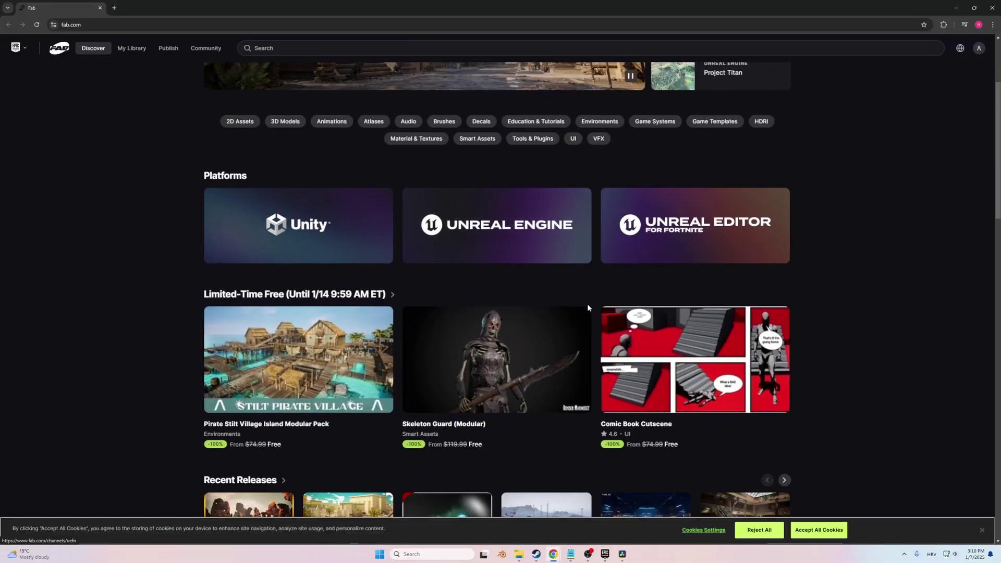
Browse the Fab storefront and open its Unreal Engine channel to look over the featured products
scroll(588, 307, down, 2)
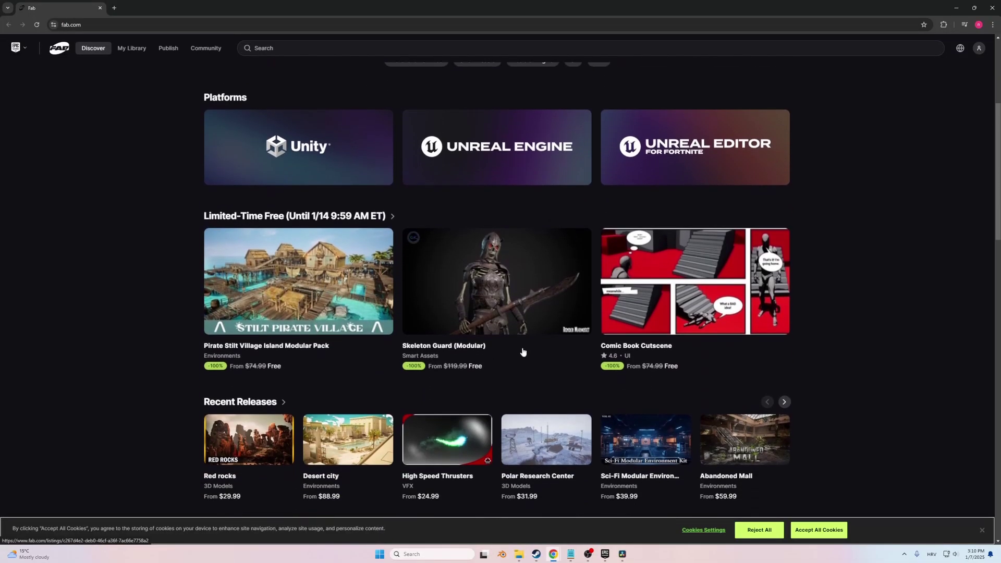
scroll(434, 351, up, 4)
click(501, 321)
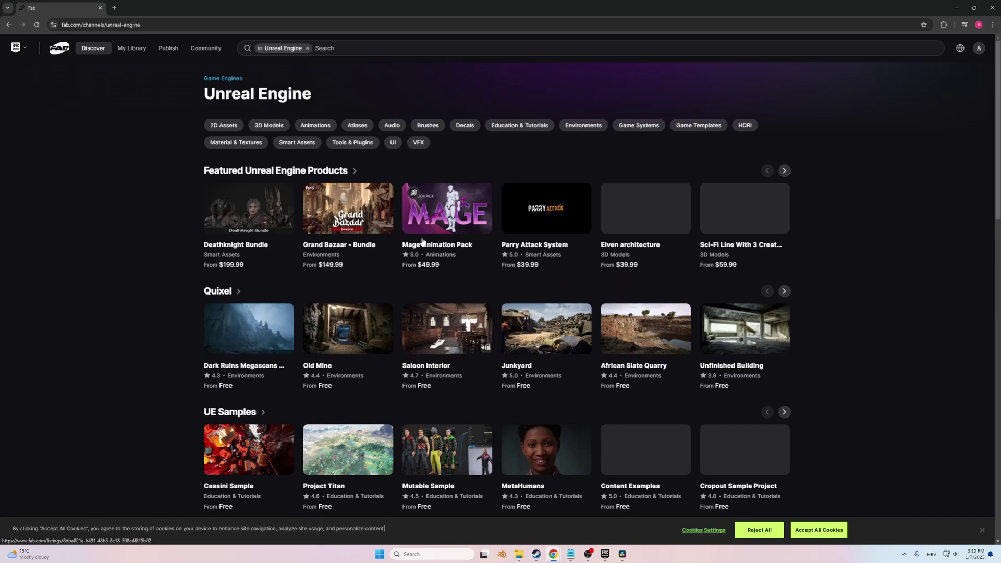
scroll(392, 253, down, 1)
scroll(407, 262, up, 1)
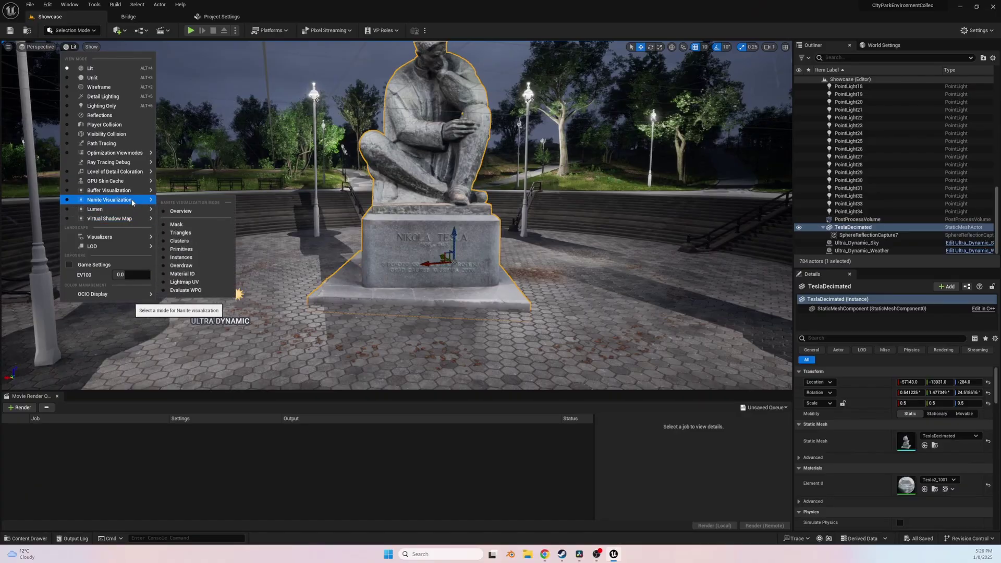
Show the park scene in the Triangles mode of Nanite Visualization
click(181, 234)
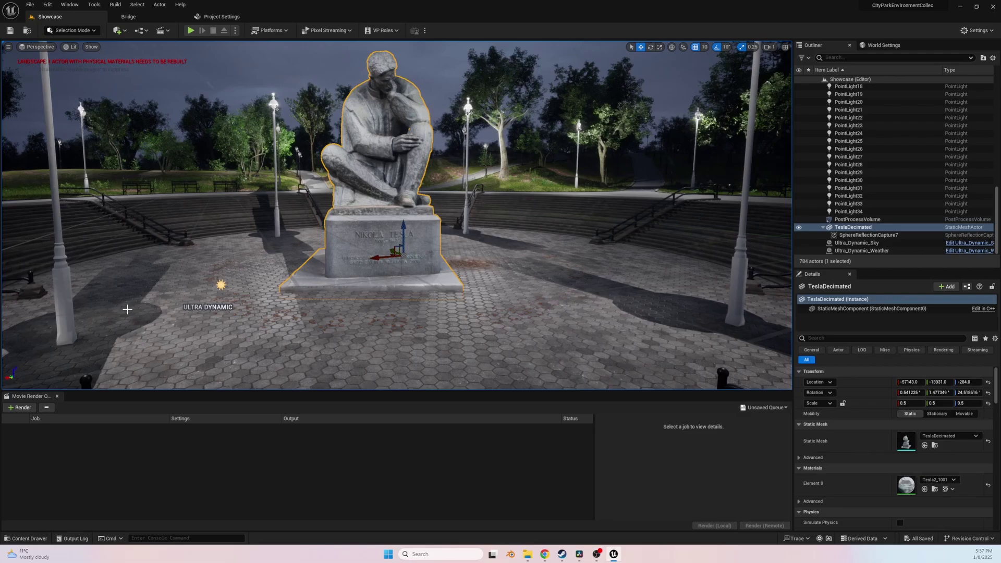
Add the LS_Tesla level sequence as a job in the Movie Render Queue and open its render configuration
click(70, 4)
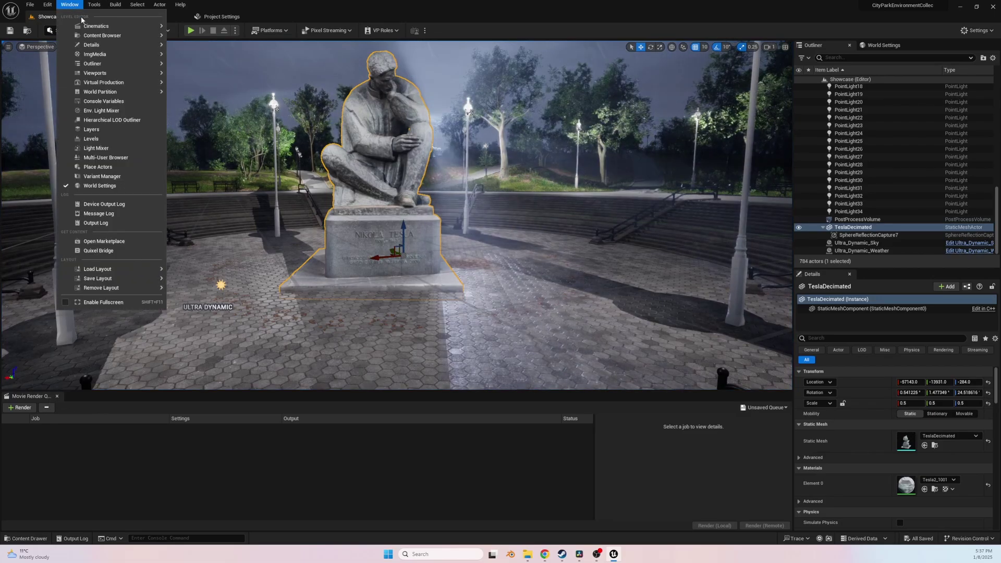
click(190, 37)
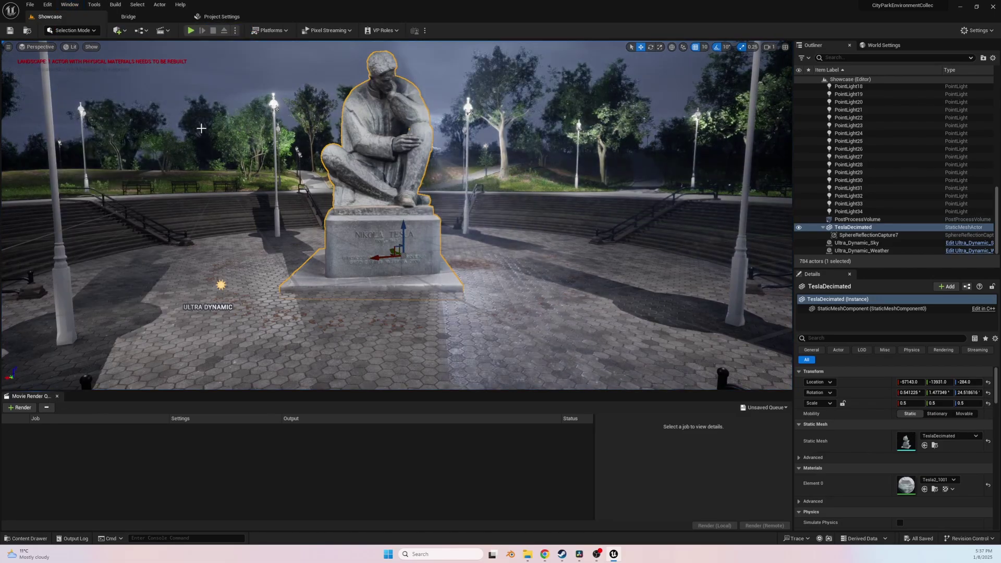
click(23, 408)
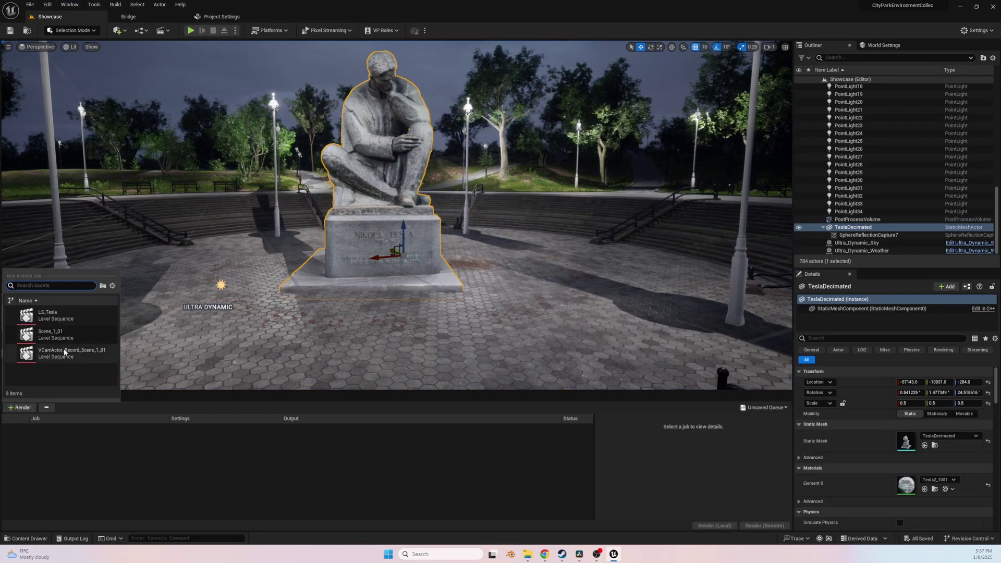
click(51, 318)
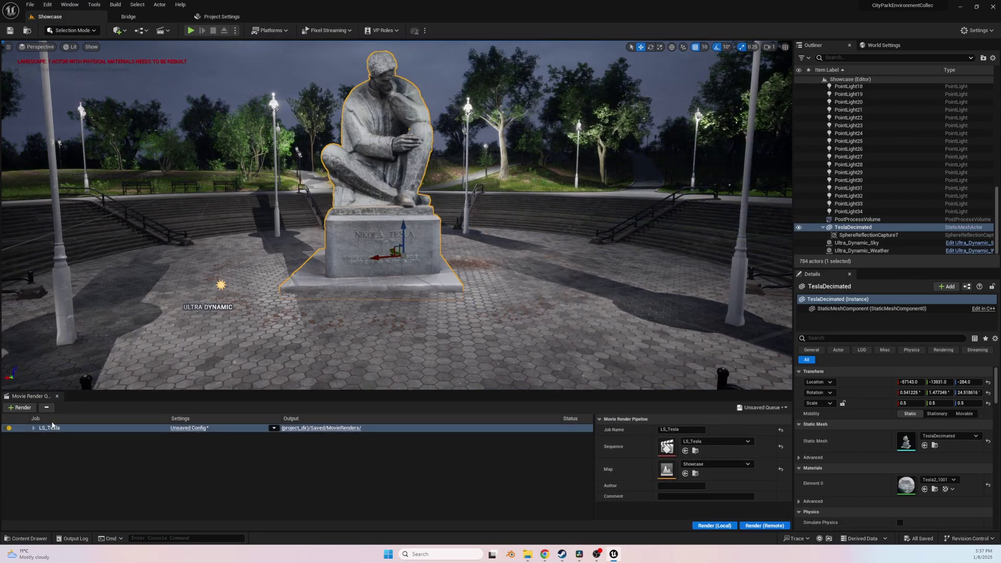
click(193, 428)
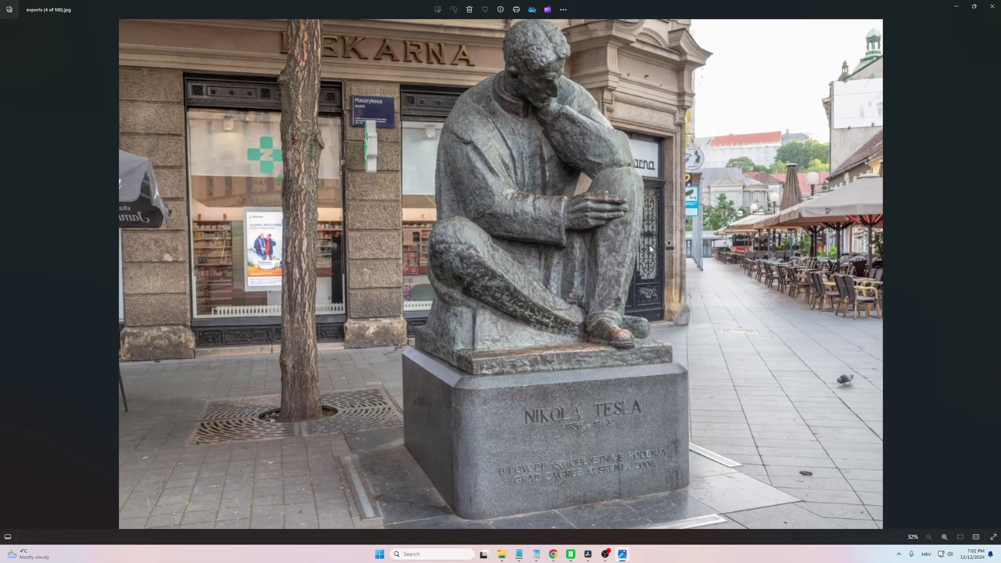
Look through the exported photos of the Nikola Tesla statue, starting from exports (4 of 100).jpg
key(Right)
key(Right)
key(Right)
key(Right)
key(Right)
key(Right)
key(Right)
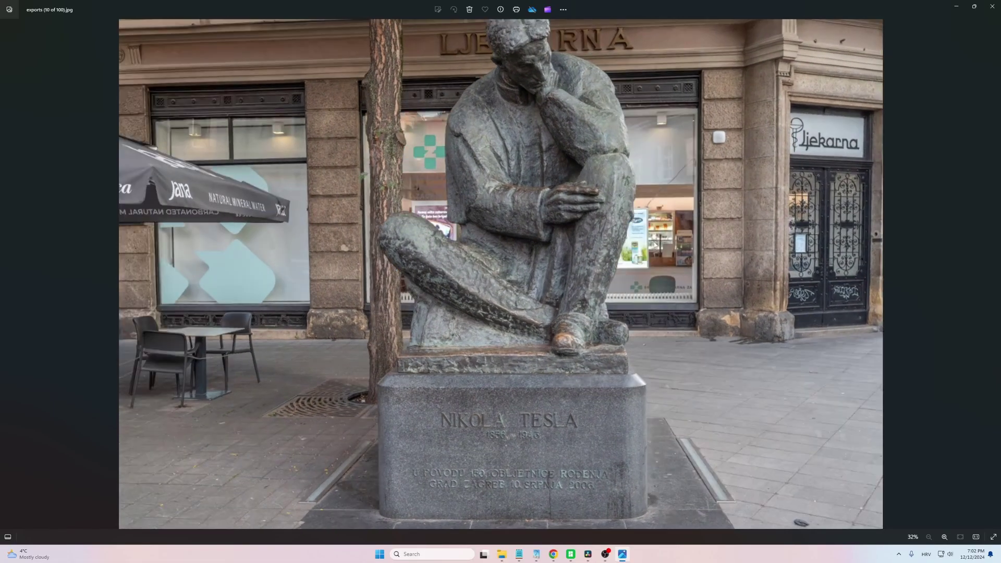
key(Right)
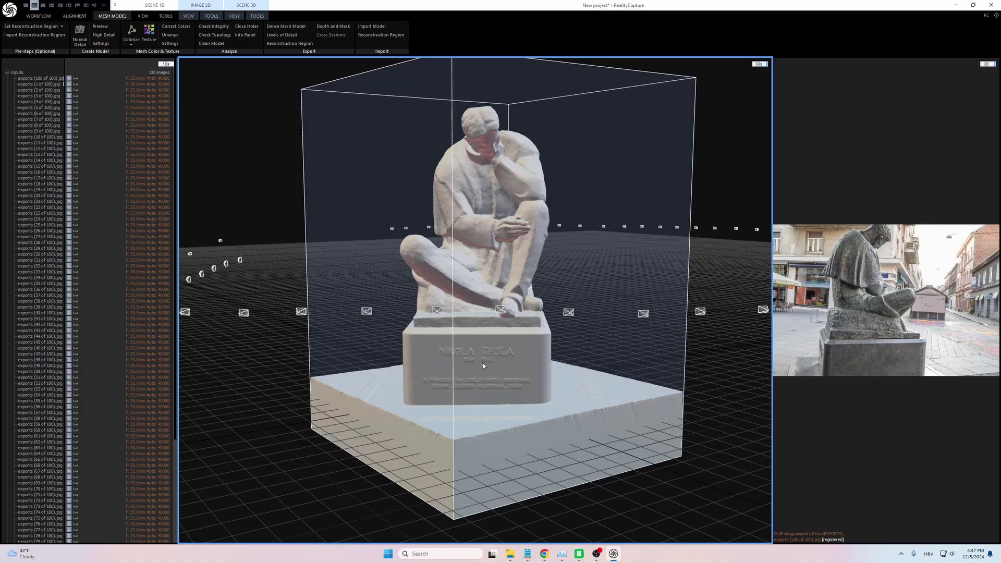
Inspect the untextured statue mesh and its pedestal lettering in RealityCapture, up close and from different angles
scroll(482, 366, up, 3)
scroll(483, 366, up, 4)
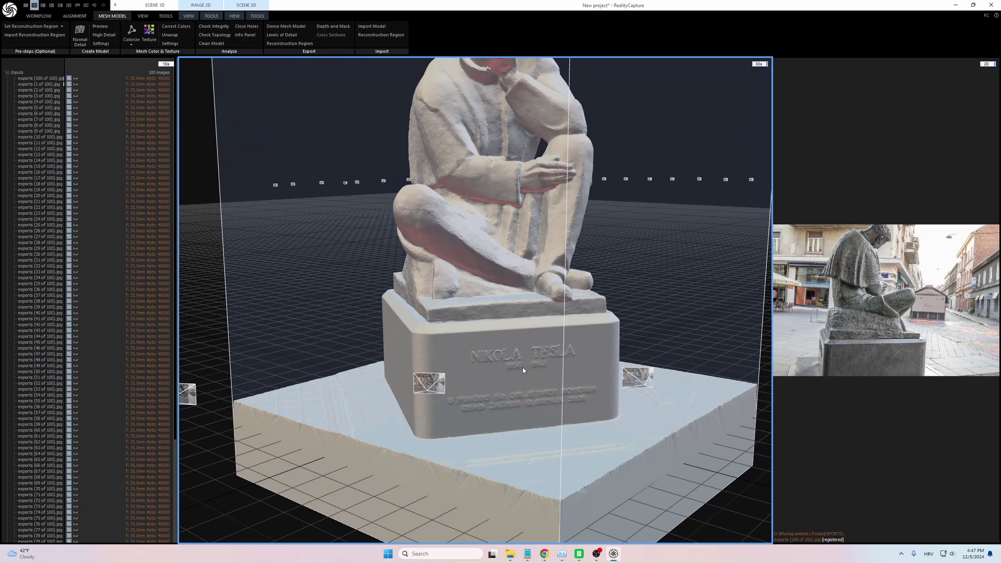
scroll(507, 374, down, 6)
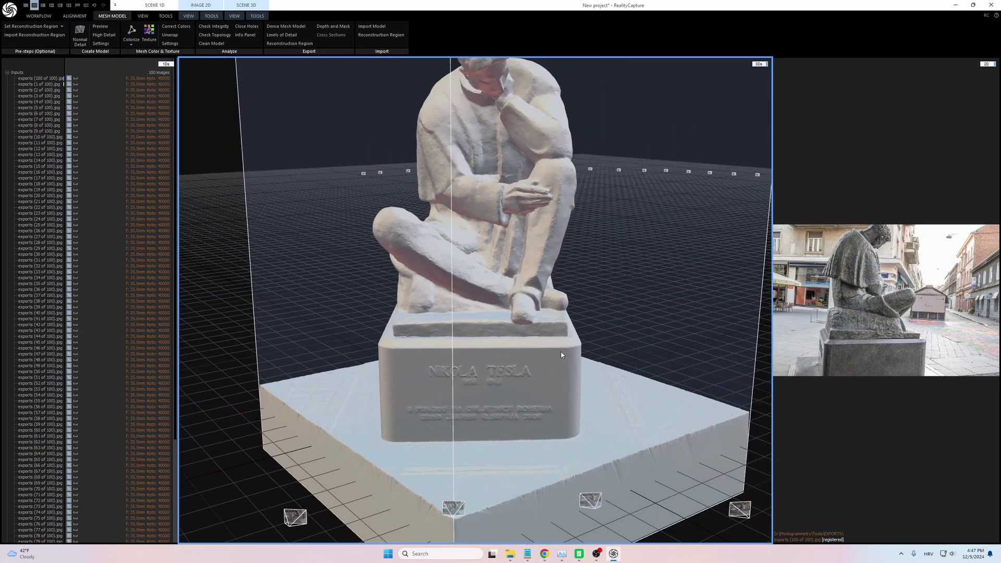
drag(563, 337, 573, 259)
scroll(542, 247, up, 5)
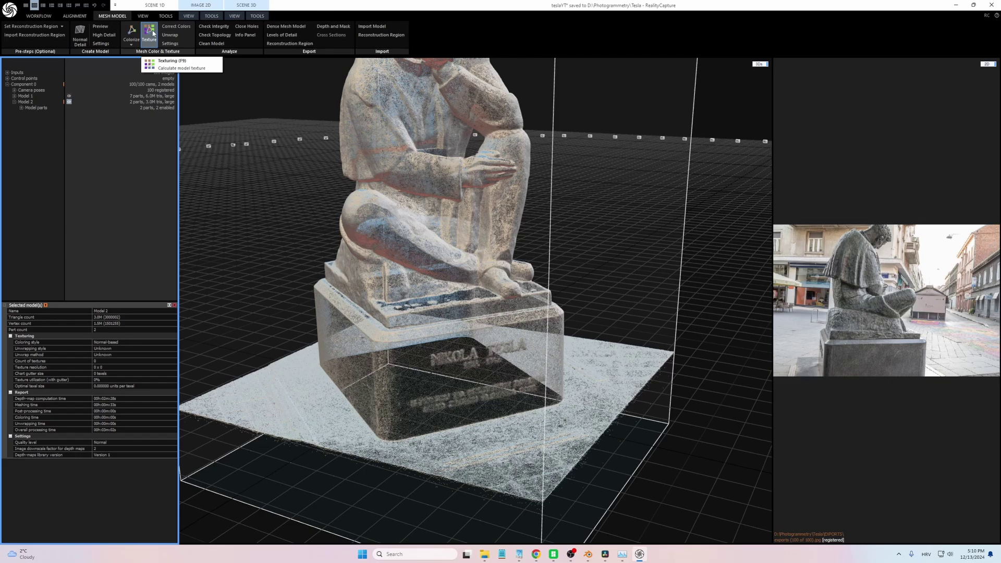
Calculate the texture for Model 2 and examine the textured statue and pedestal from several sides
click(151, 33)
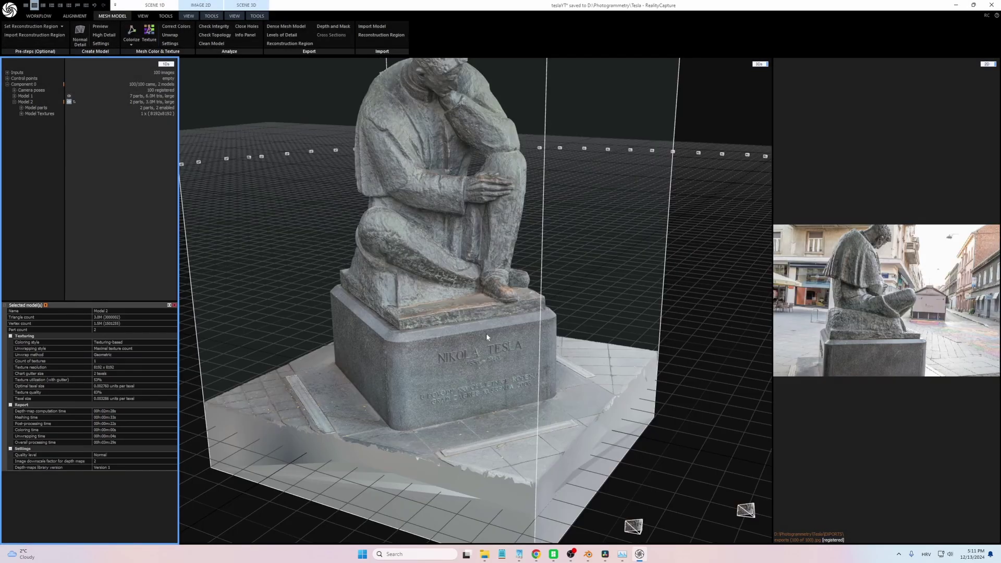
scroll(486, 333, down, 2)
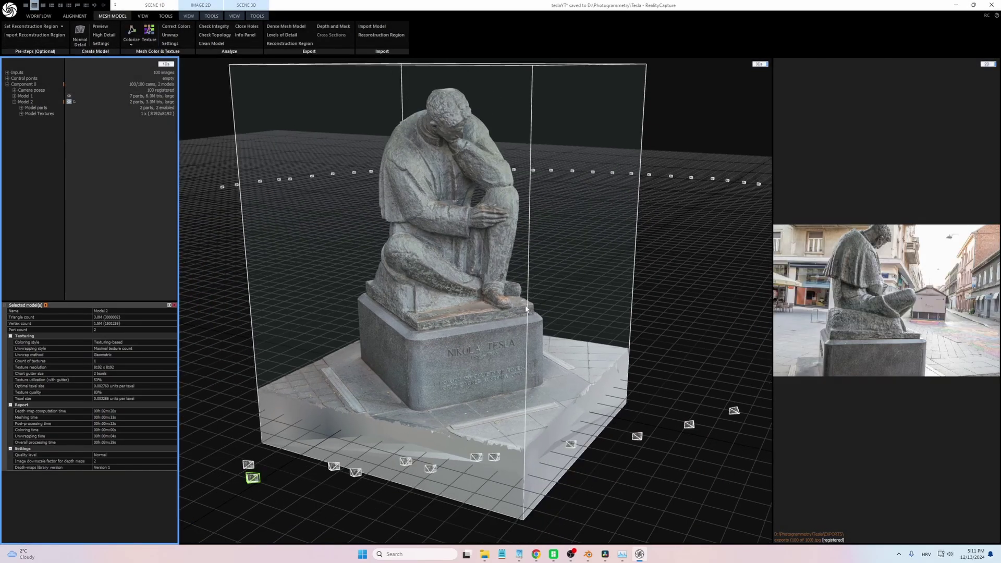
scroll(510, 306, up, 2)
drag(509, 306, 418, 195)
scroll(468, 244, down, 2)
scroll(392, 204, up, 3)
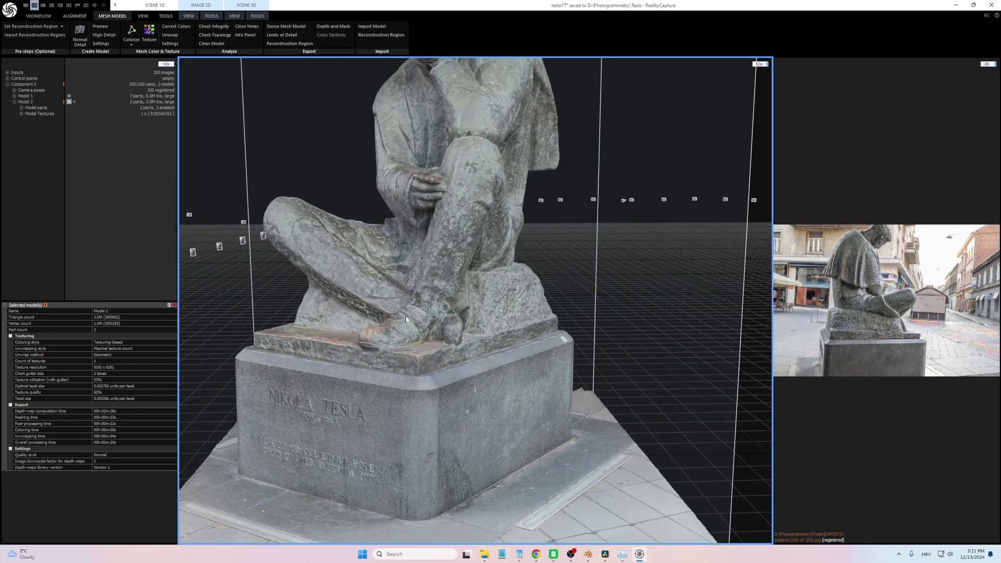
scroll(369, 445, up, 1)
drag(368, 445, 390, 439)
scroll(389, 439, down, 2)
drag(467, 255, 449, 262)
scroll(400, 271, down, 2)
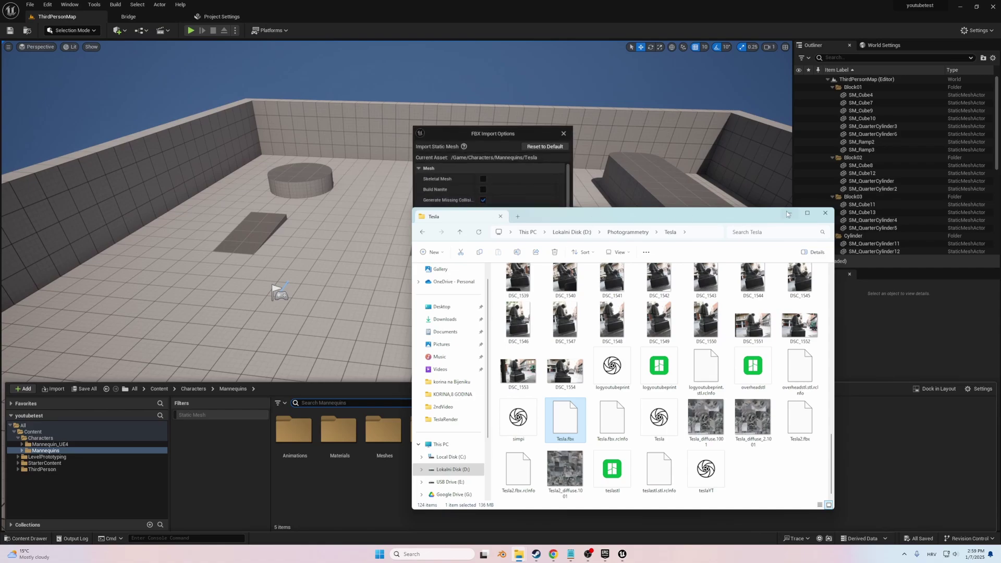
Return to the Unreal Engine import of Tesla.fbx and scale the placed Tesla statue uniformly to 32.75
click(788, 213)
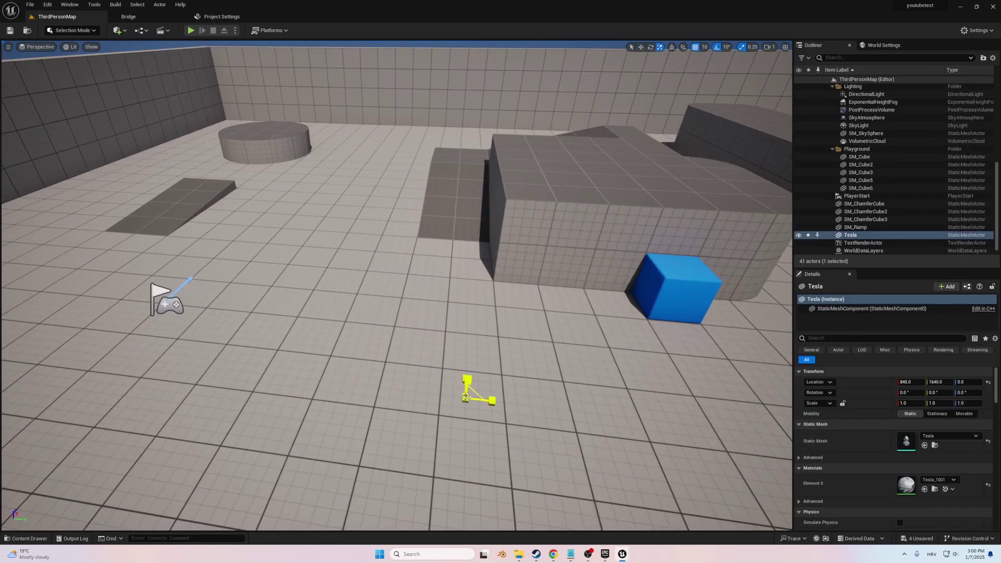
drag(466, 398, 529, 334)
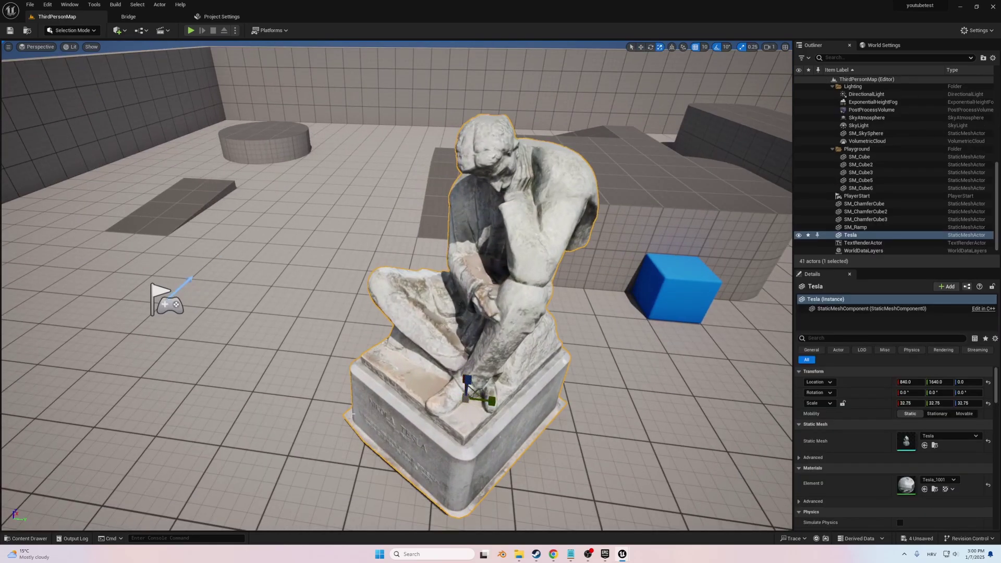
right_drag(353, 409, 410, 329)
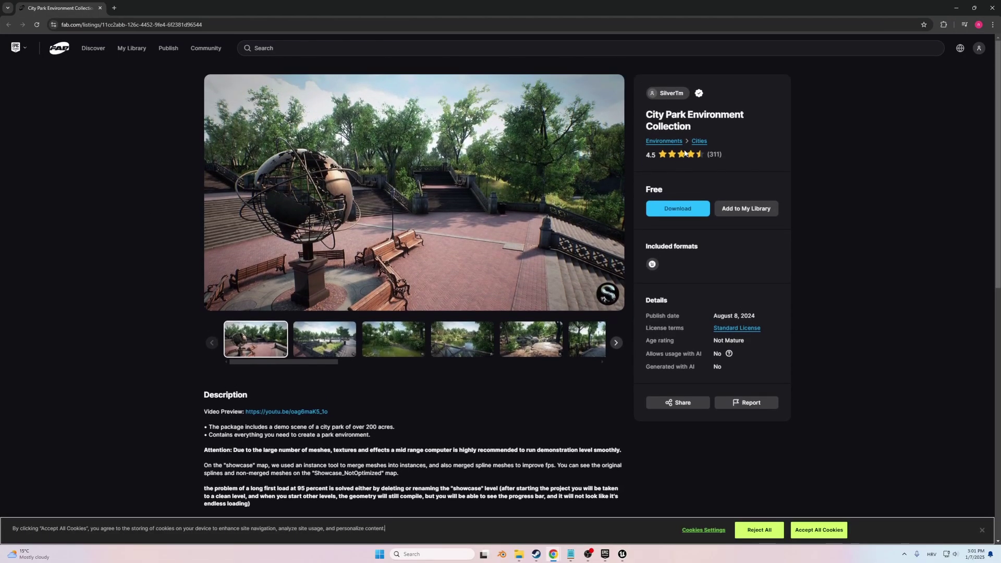
Review the City Park Environment Collection listing on Fab, going through its preview images and description
scroll(212, 207, down, 1)
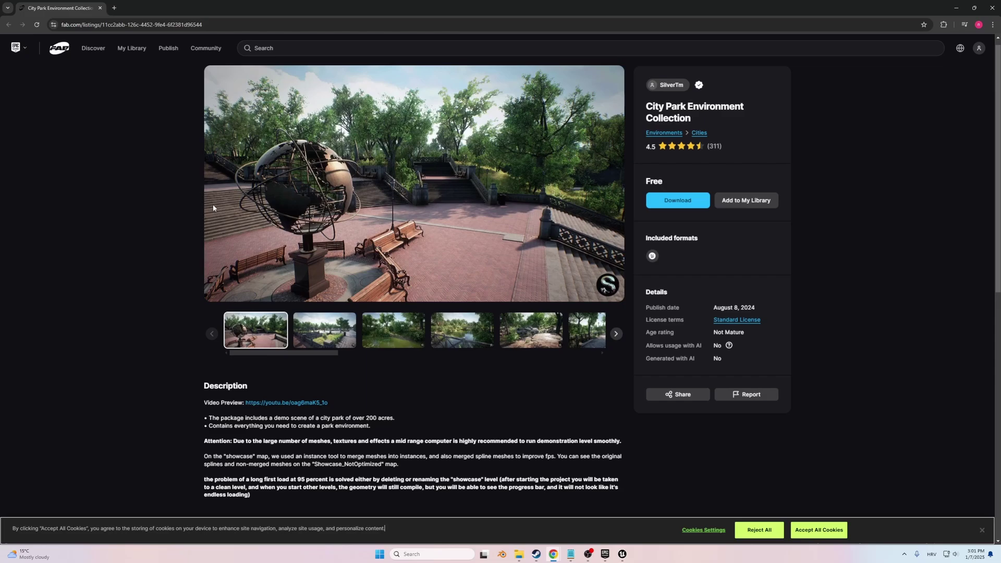
click(314, 301)
click(398, 307)
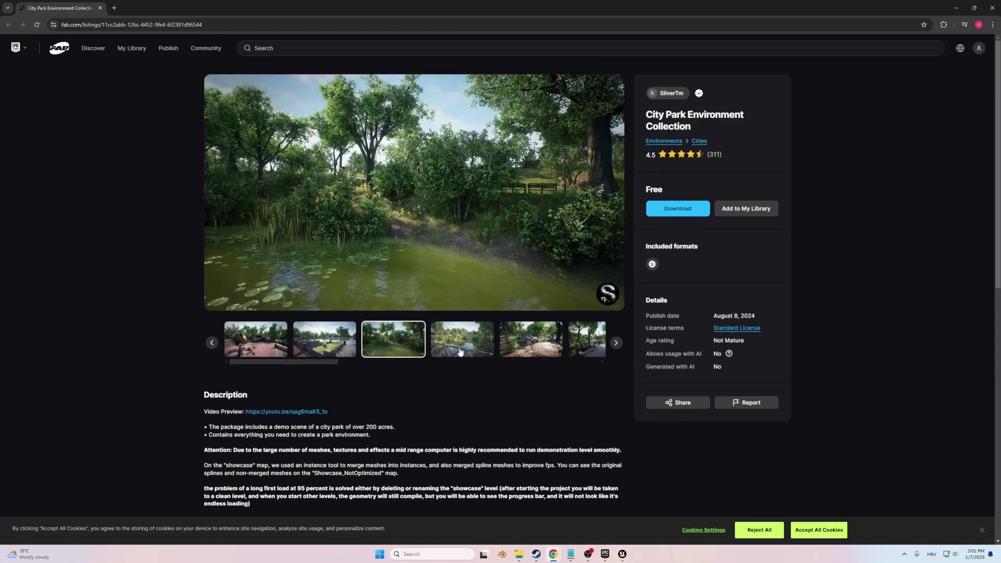
click(450, 357)
click(399, 344)
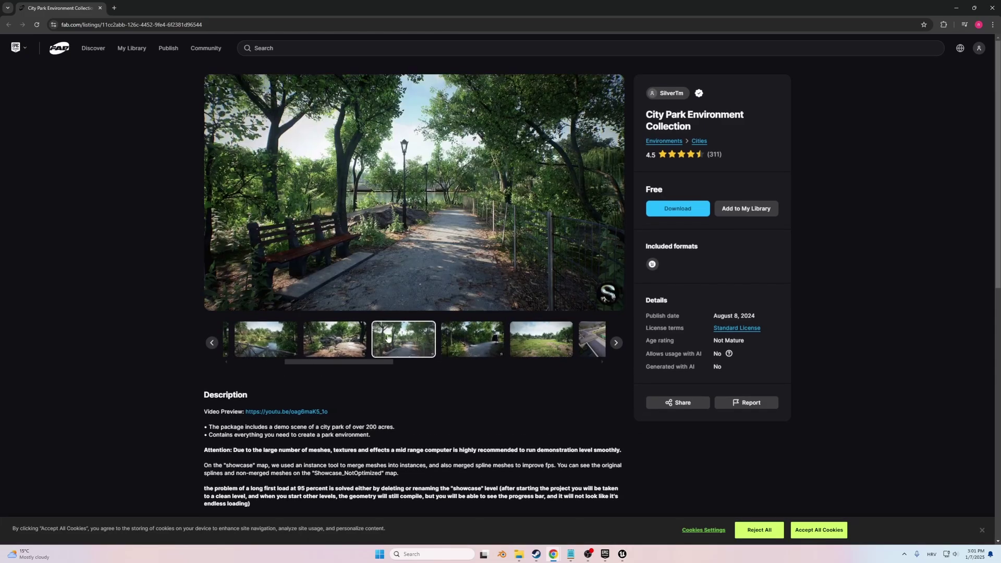
click(472, 342)
click(541, 342)
click(598, 348)
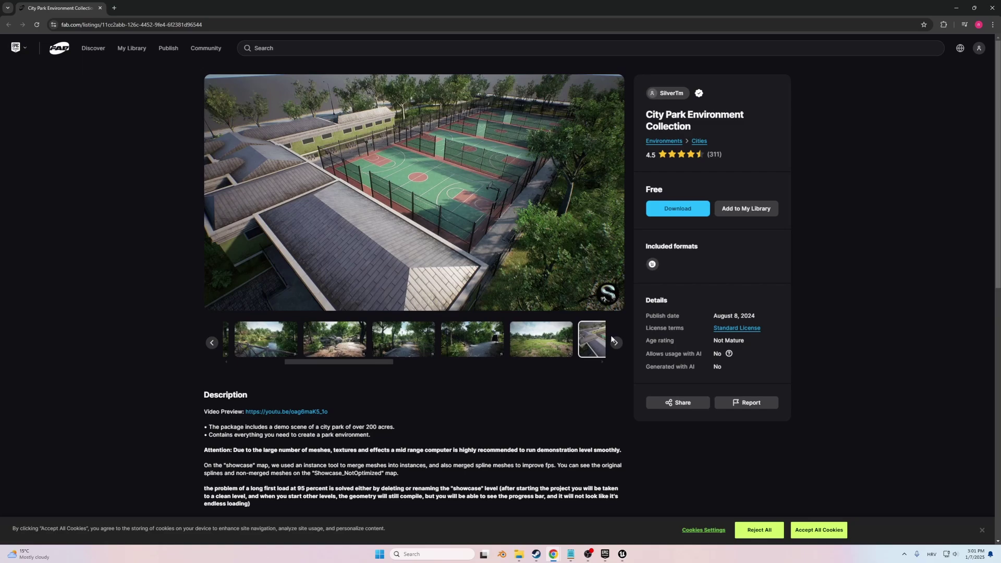
scroll(497, 310, down, 3)
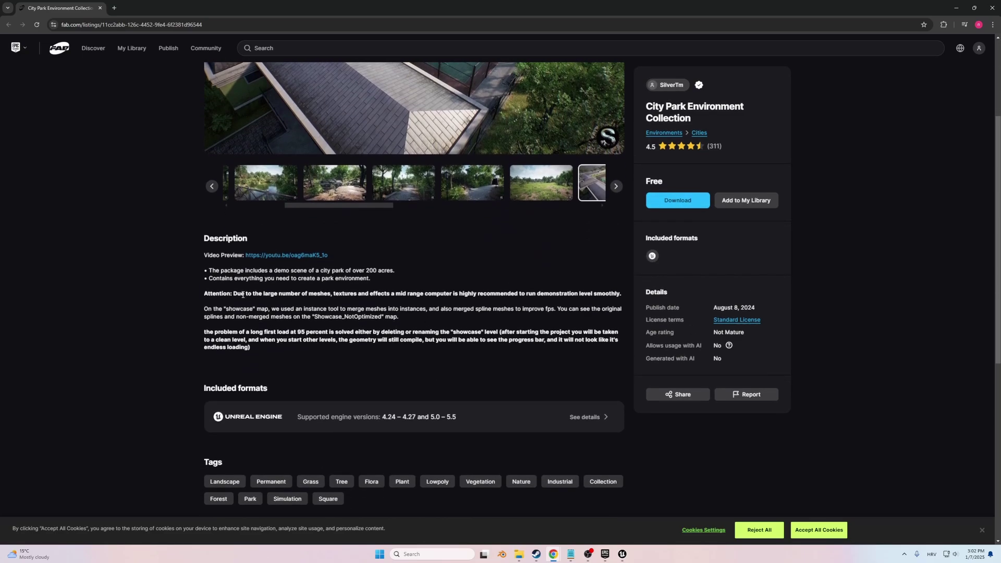
scroll(327, 322, up, 2)
scroll(354, 332, down, 2)
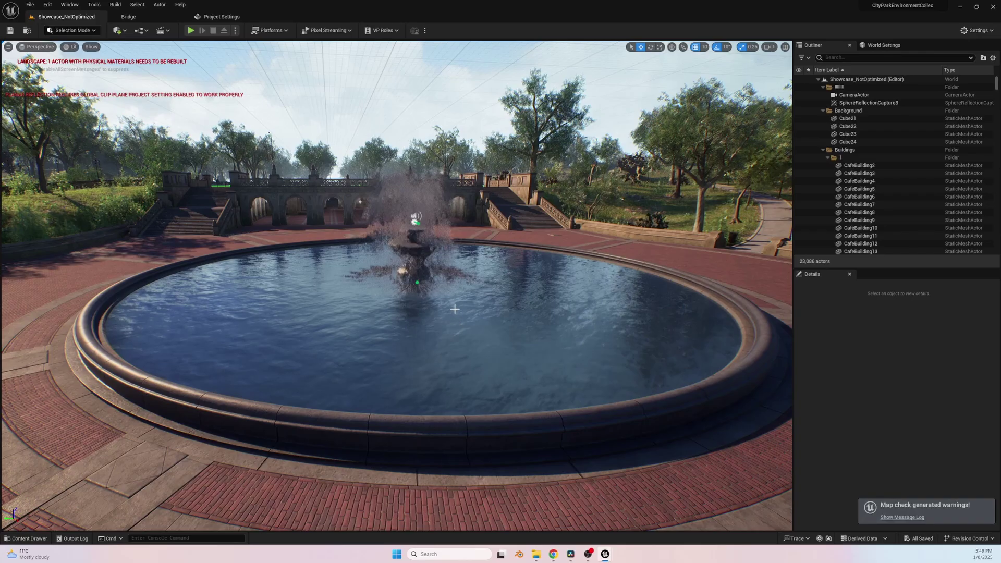
Fly the camera around the fountain plaza in the Showcase_NotOptimized level of the city park project
right_drag(455, 309, 470, 332)
key(a)
key(w)
key(w)
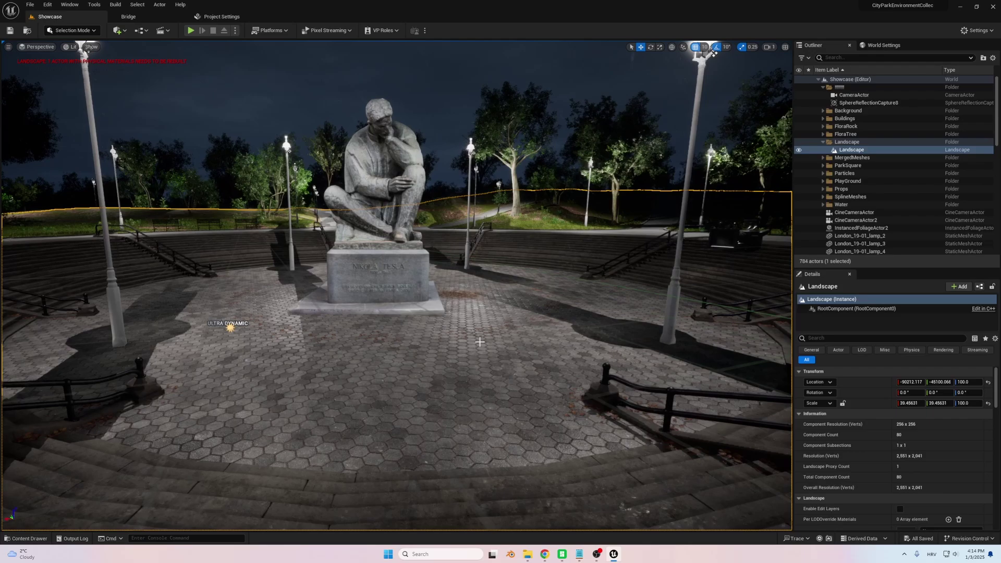
Open the UltraDynamicSky Blueprints folder and select the Ultra_Dynamic_Sky actor in the Showcase level
click(19, 542)
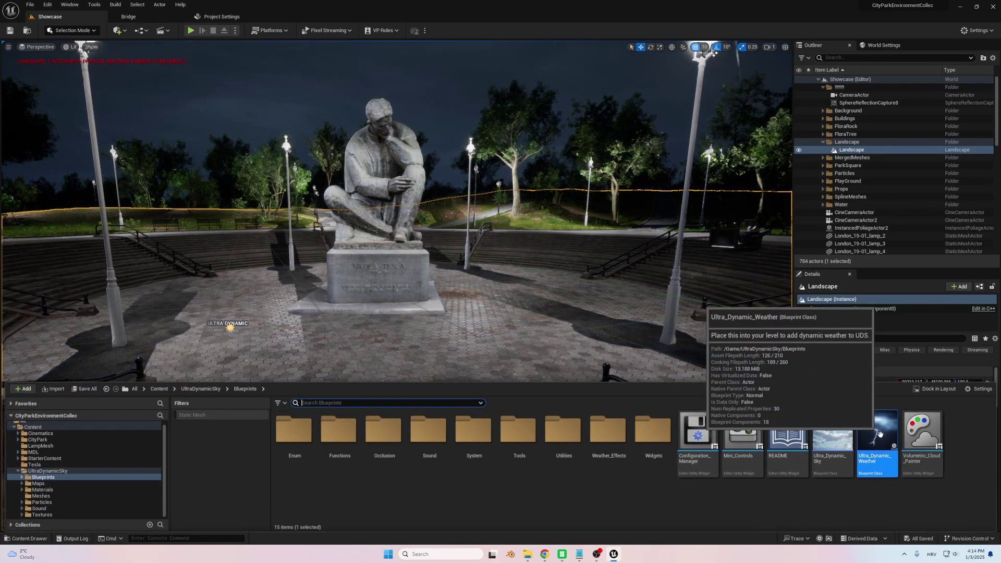
scroll(995, 137, down, 2)
drag(996, 137, 996, 232)
click(883, 249)
click(883, 244)
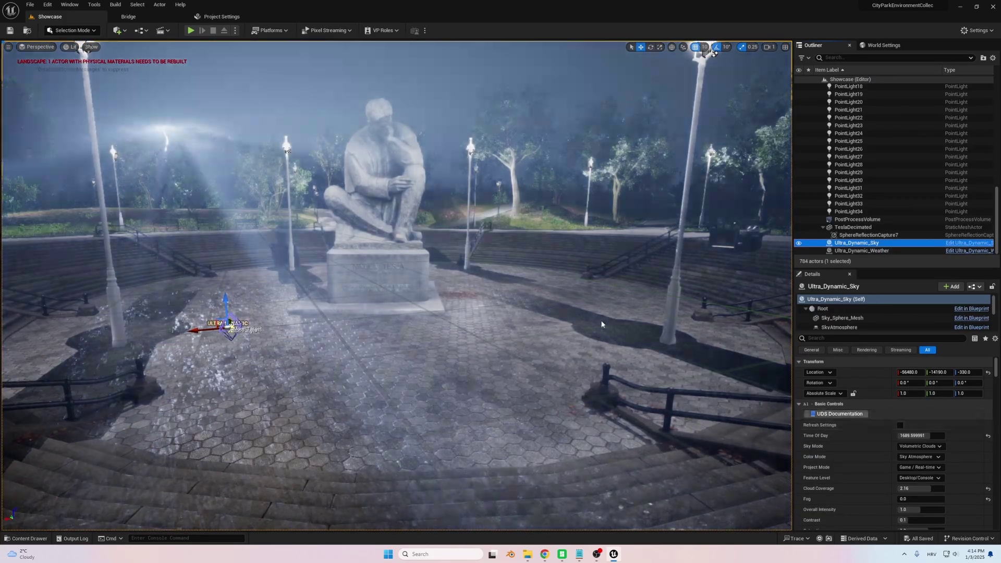
Try Time of Day settings on the Ultra_Dynamic_Sky actor, starting with 2400, and reset the property to its default of 960
right_drag(601, 325, 389, 208)
right_drag(517, 329, 501, 329)
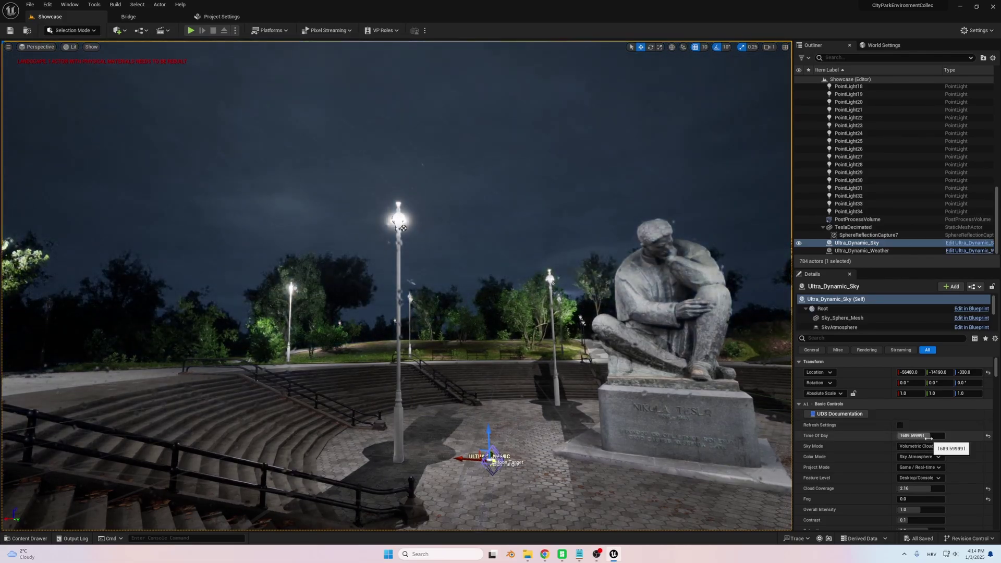
text(2400)
key(Return)
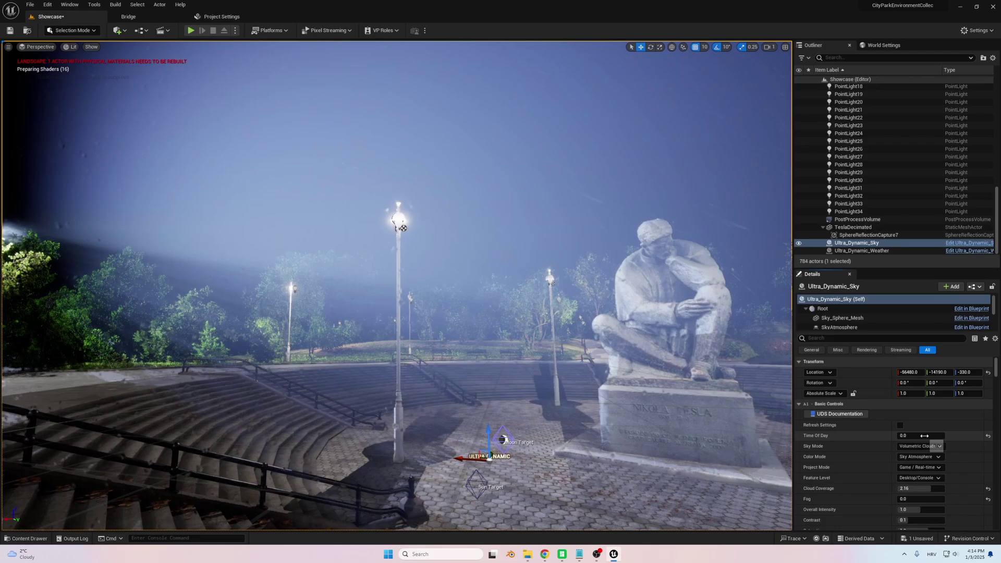
drag(930, 436, 956, 436)
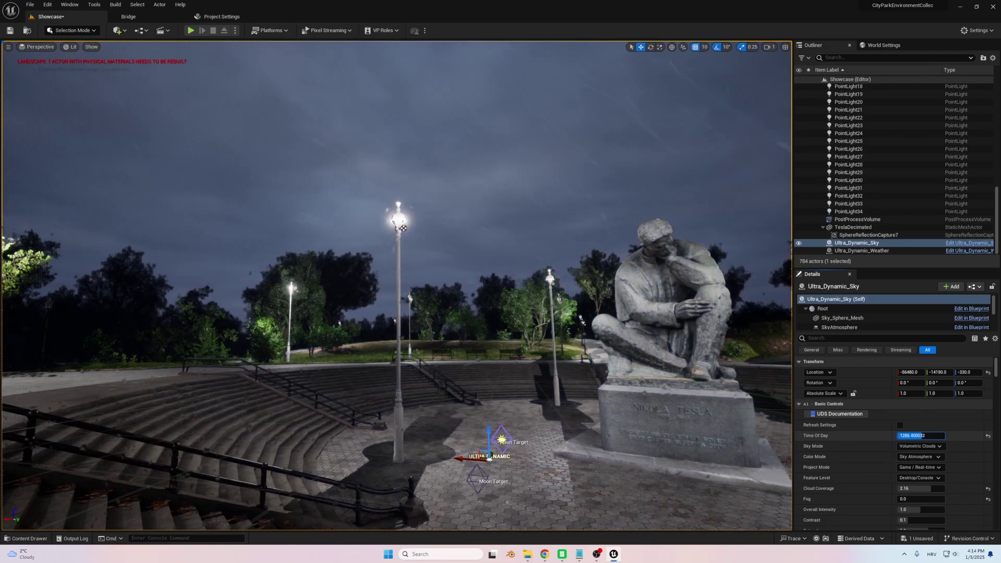
click(988, 437)
Raise the dynamic sky's Fog to 10 and reset it to the default of 1.0
scroll(932, 440, down, 2)
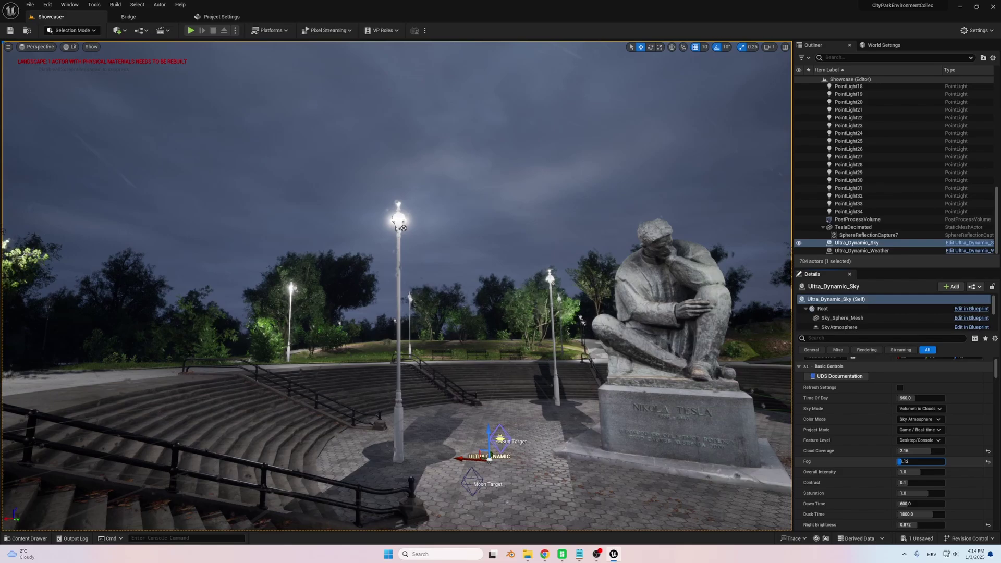
drag(927, 462, 945, 461)
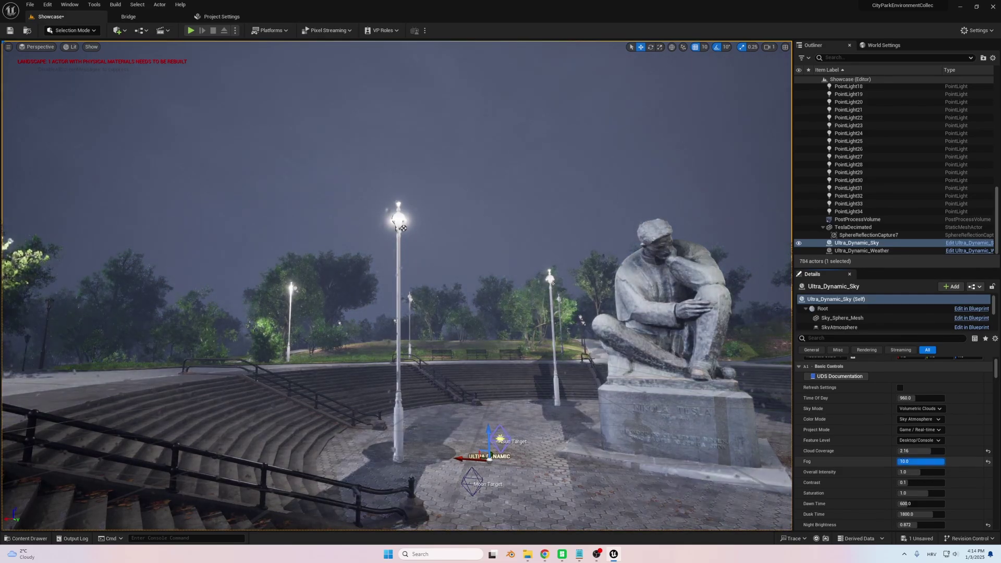
click(990, 463)
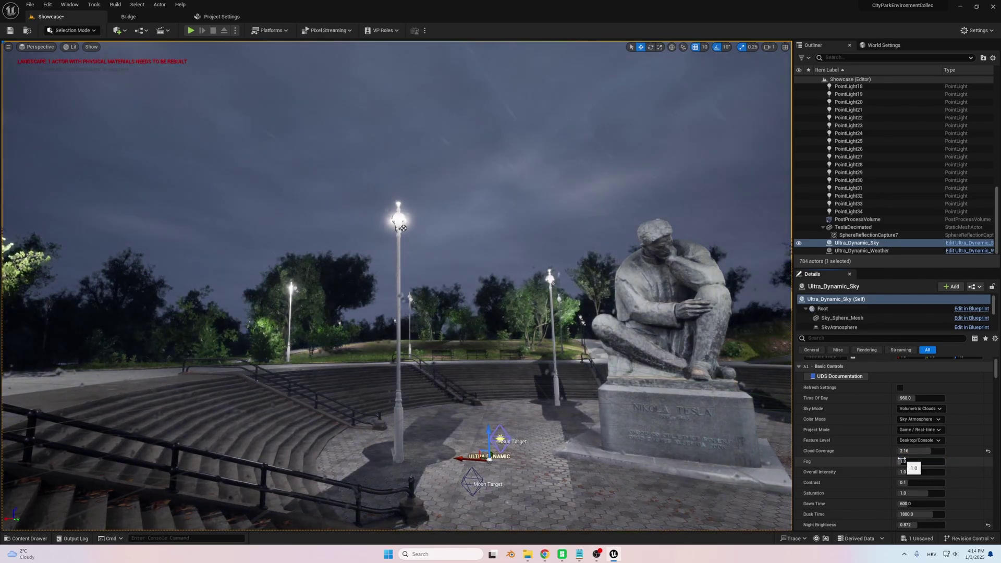
Look through the Ultra_Dynamic_Sky properties for night brightness, time-of-day animation, volumetric clouds, static clouds and cloud movement
scroll(920, 454, down, 2)
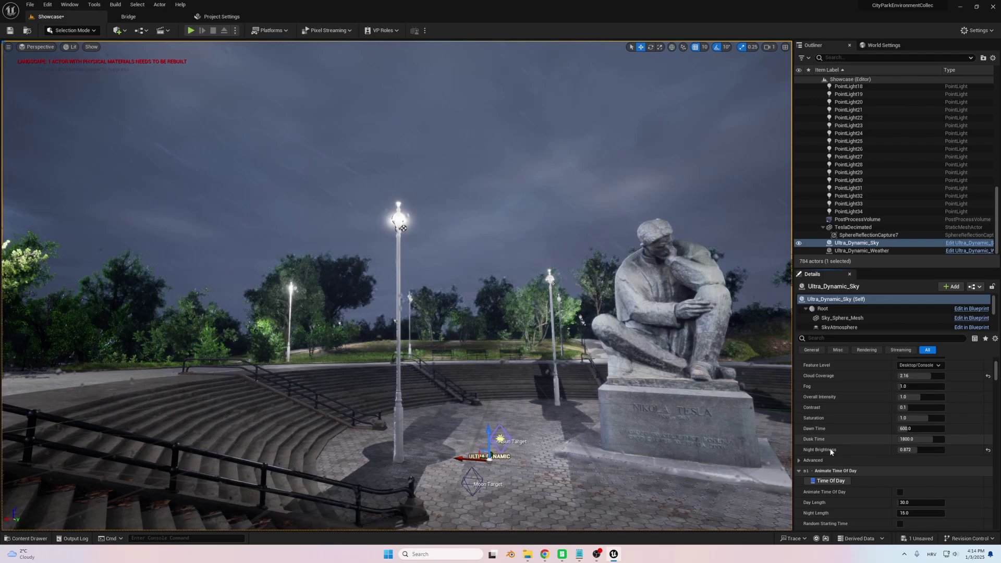
scroll(851, 449, down, 5)
scroll(856, 444, down, 5)
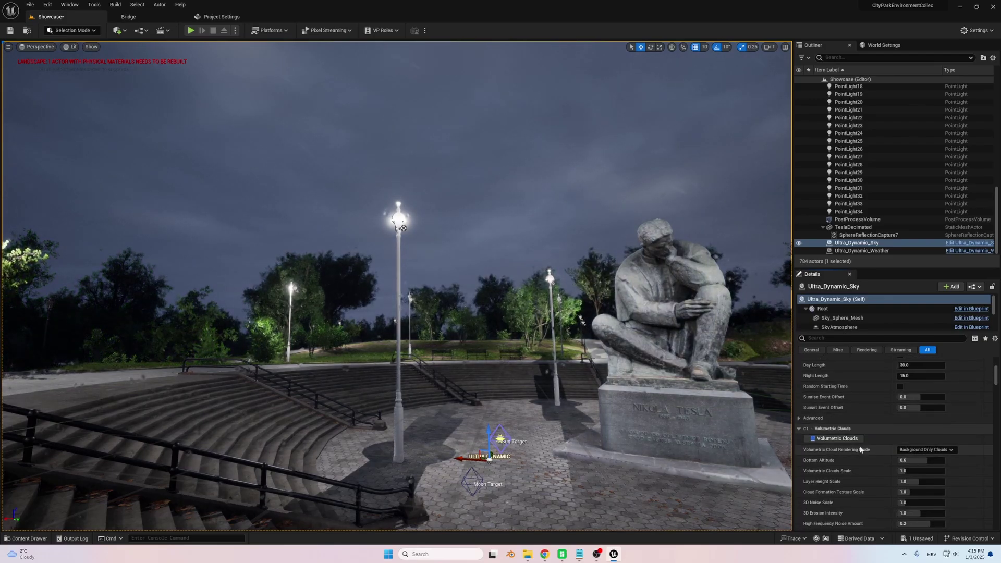
scroll(864, 444, down, 6)
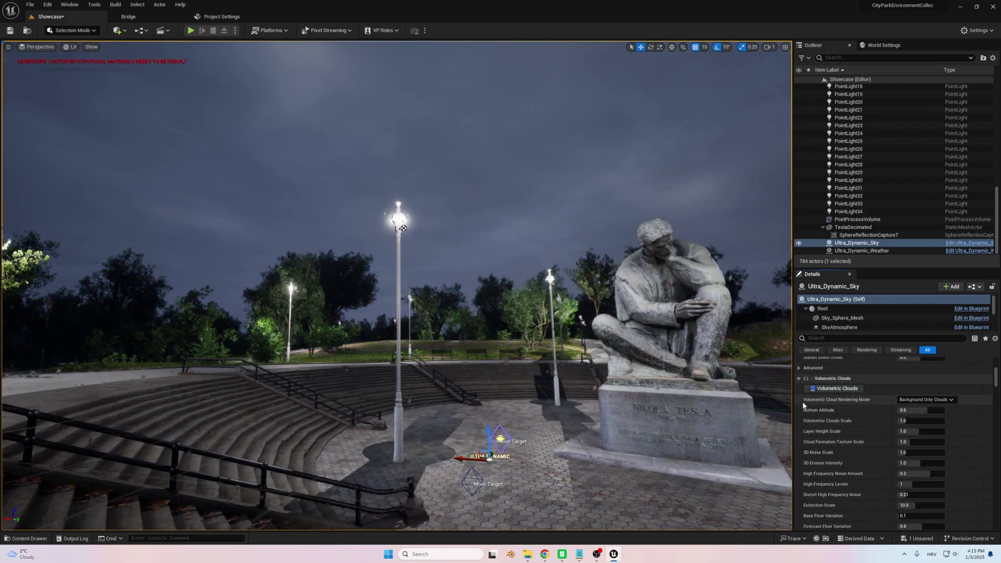
scroll(868, 449, down, 8)
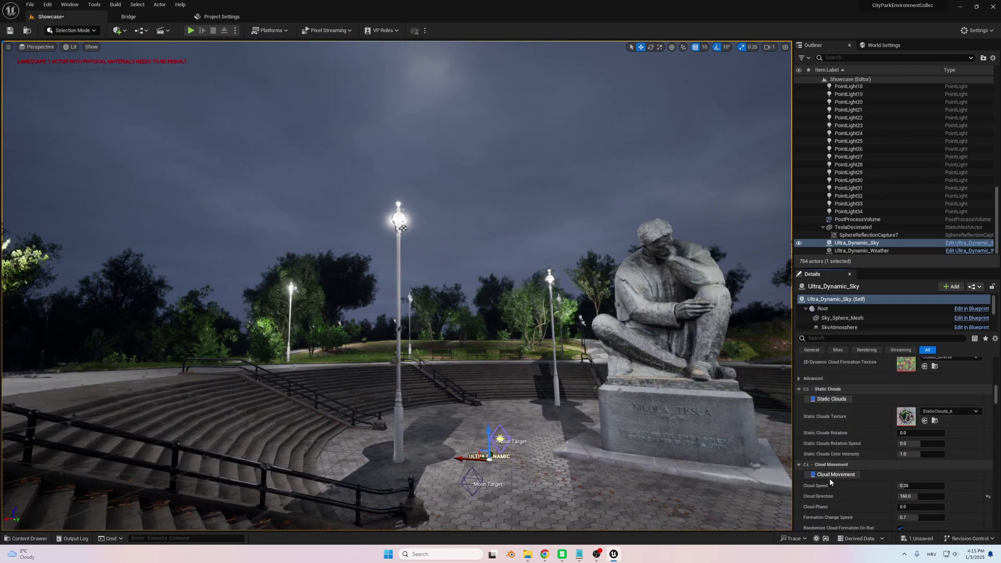
scroll(830, 478, down, 8)
scroll(855, 433, up, 3)
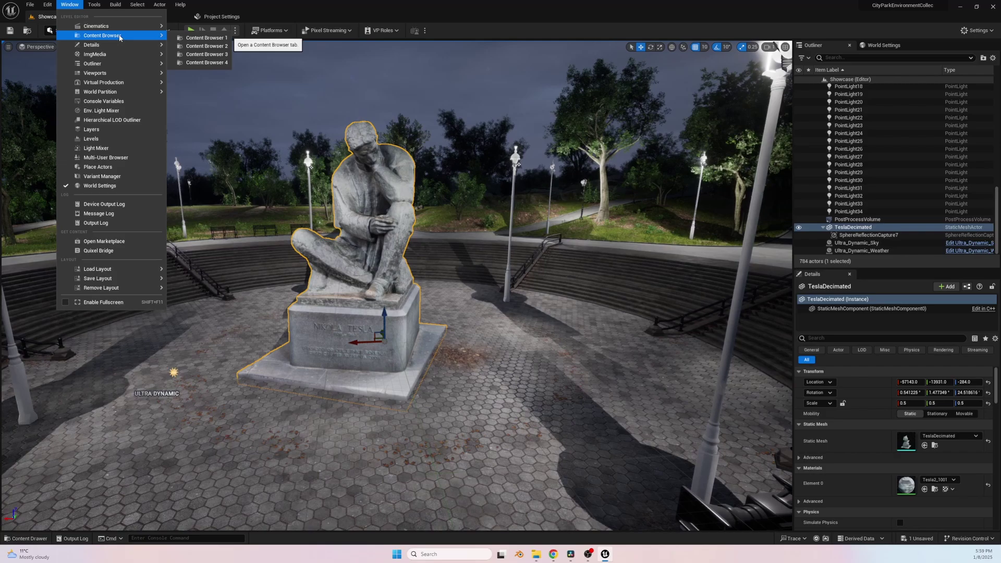
Open the Movie Render Queue and remove the .jpg Sequence export from the LS_Tesla job's configuration
click(212, 35)
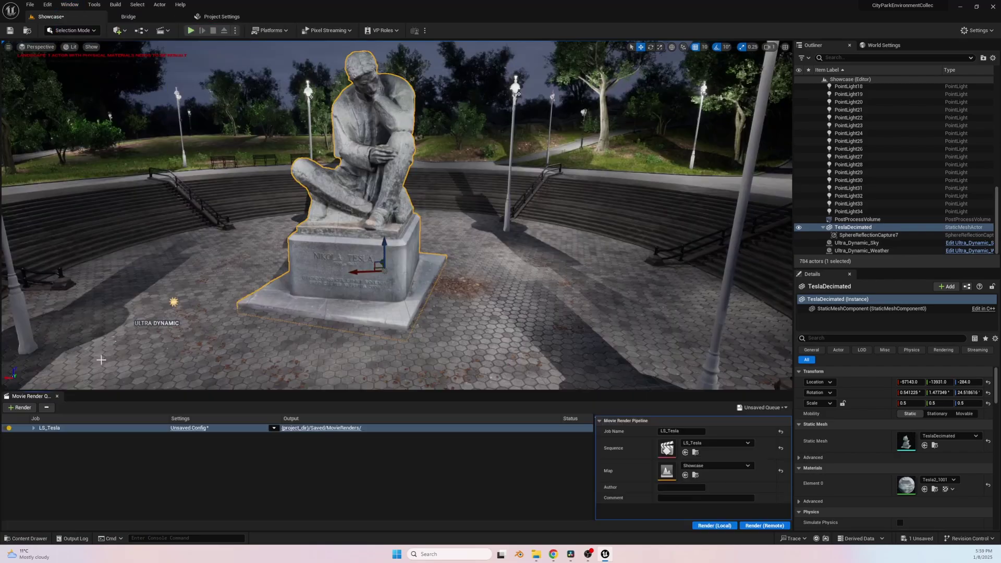
click(189, 429)
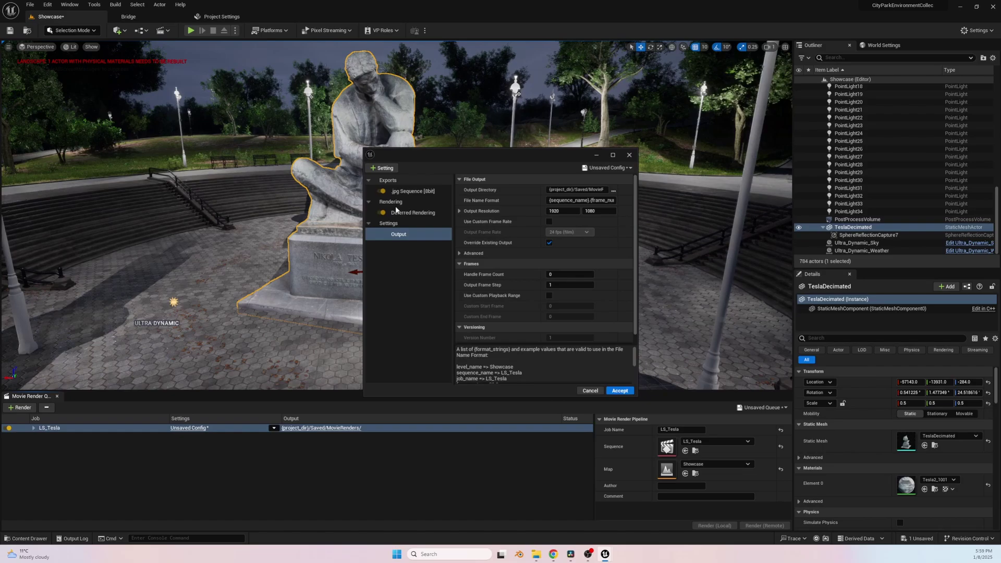
click(402, 191)
key(Delete)
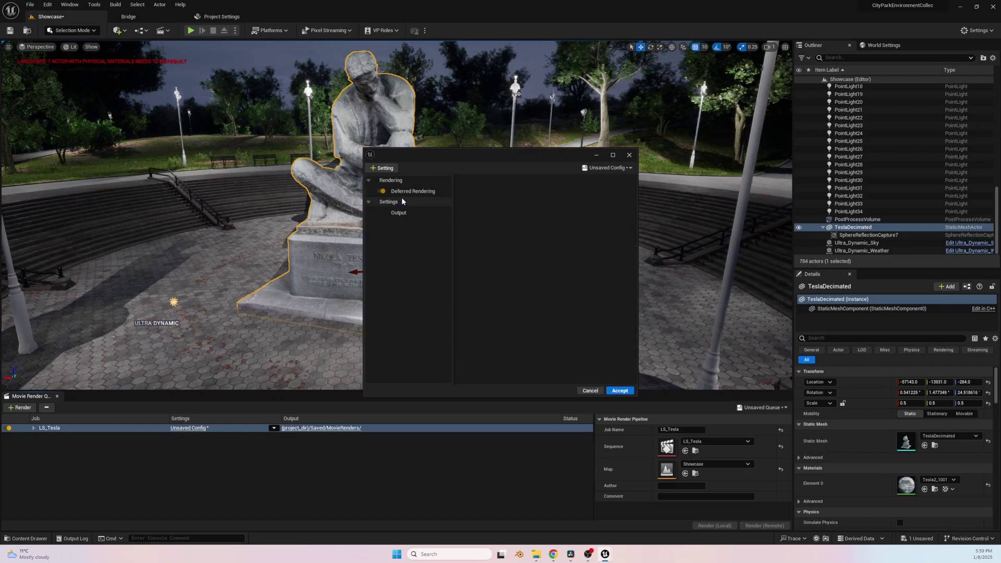
Add Anti-aliasing, .exr Sequence [16bit] and Color Output settings to the LS_Tesla render configuration
click(420, 191)
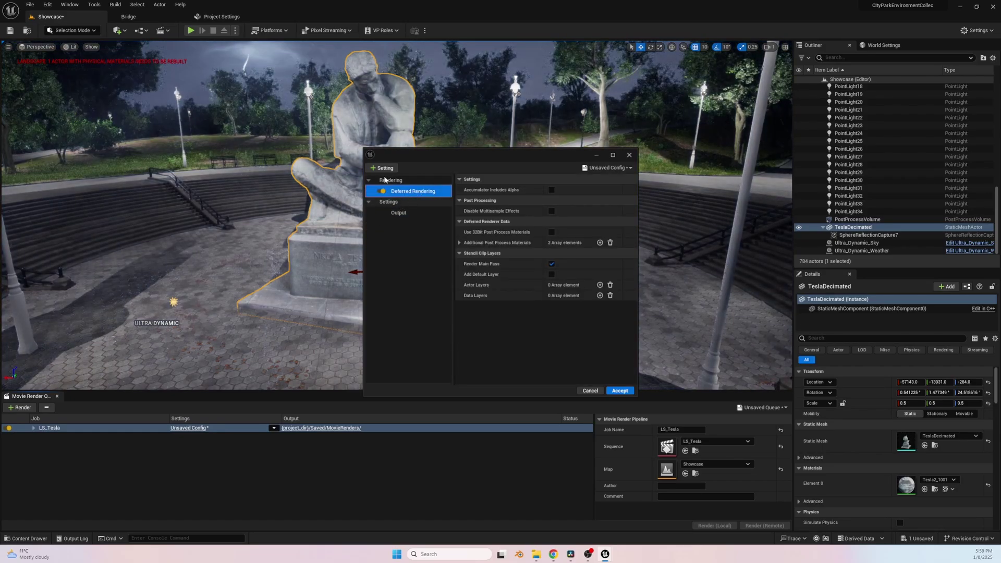
click(386, 169)
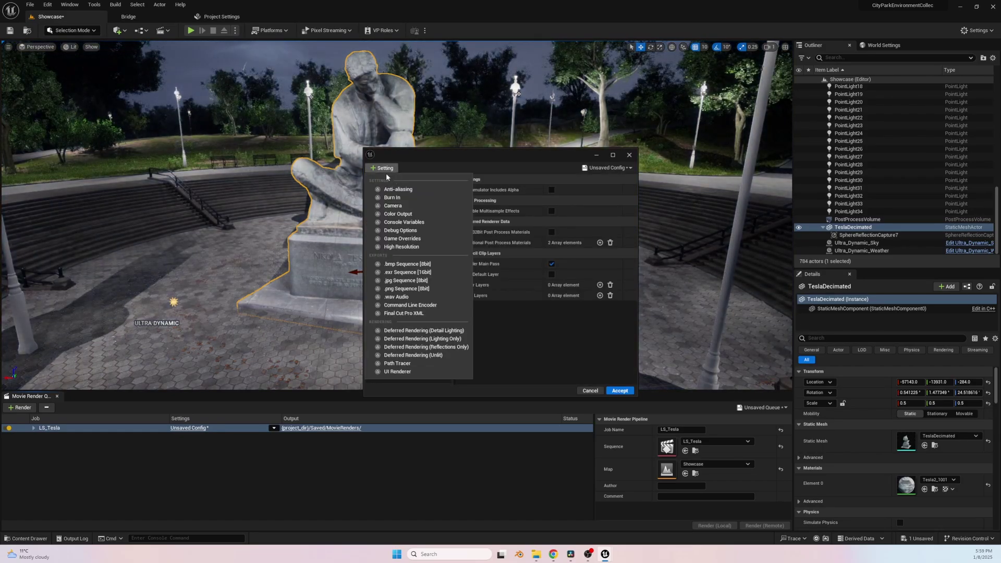
click(411, 188)
click(383, 168)
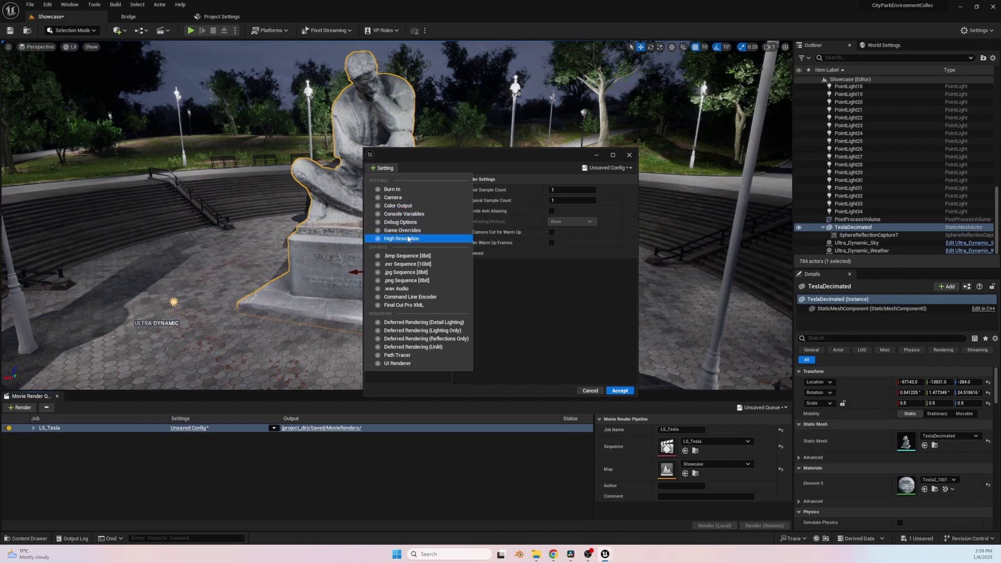
click(408, 263)
click(383, 168)
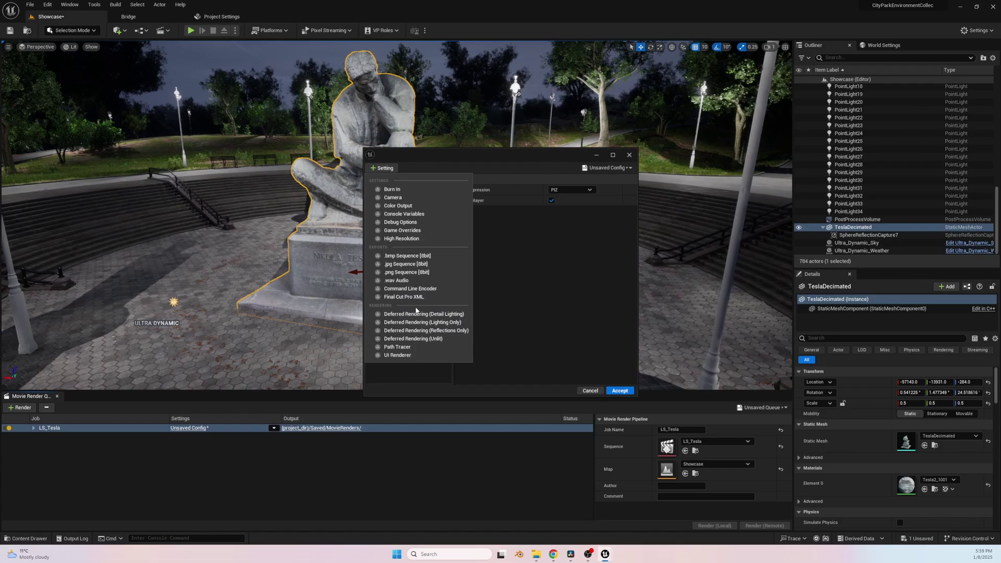
click(409, 207)
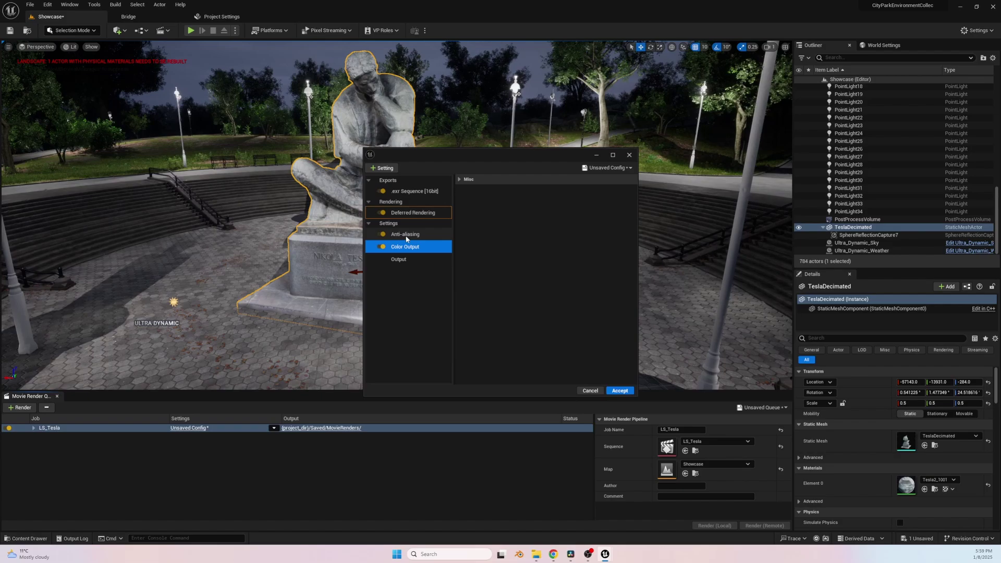
Set the render configuration's anti-aliasing Temporal Sample Count to 16 and enable Override Anti Aliasing
click(406, 234)
click(554, 201)
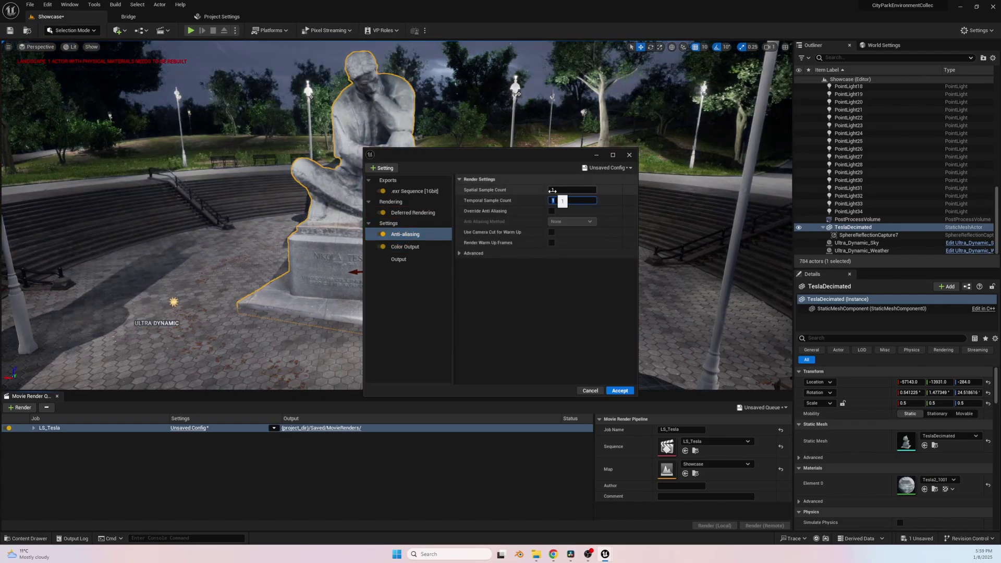
text(1)
key(Return)
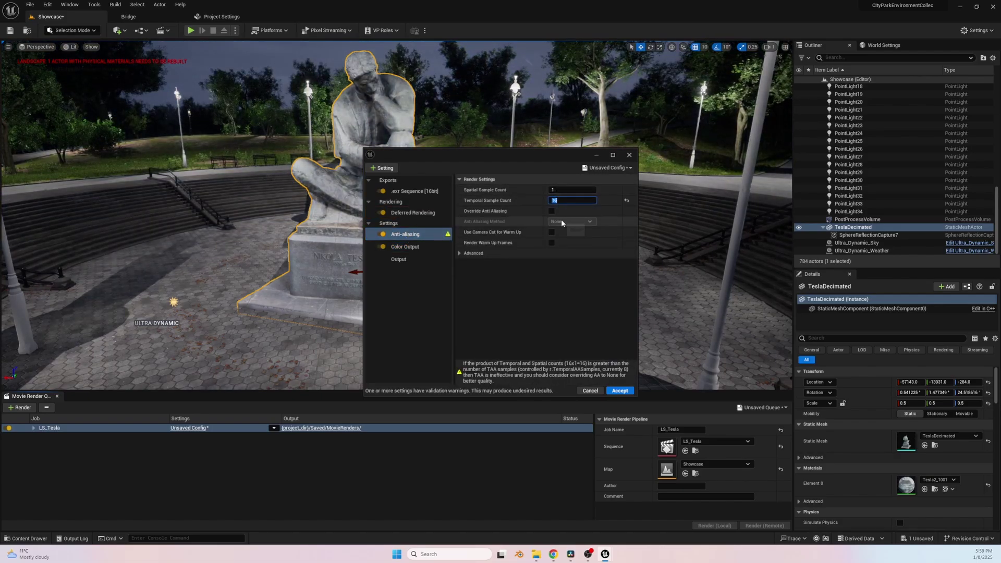
click(552, 212)
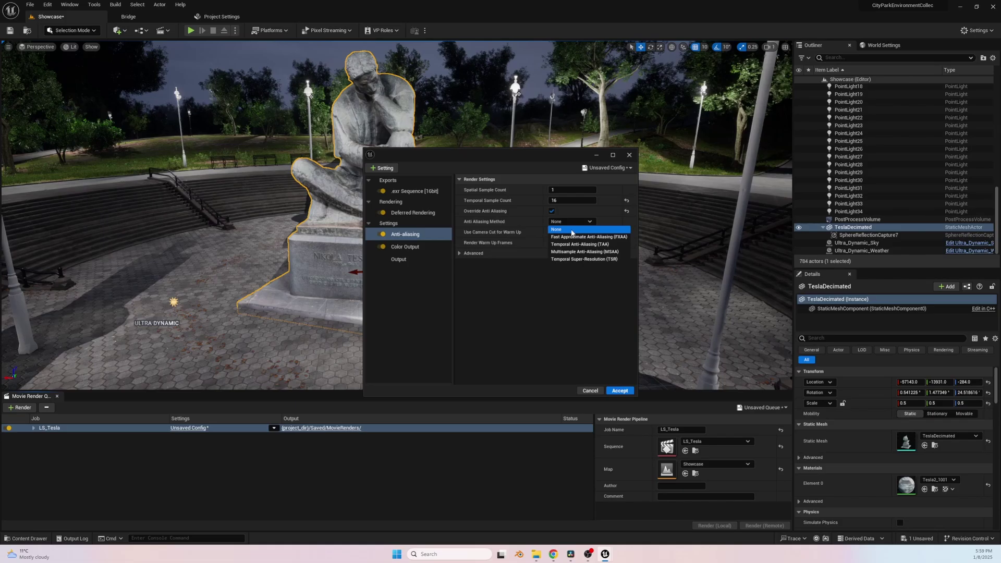